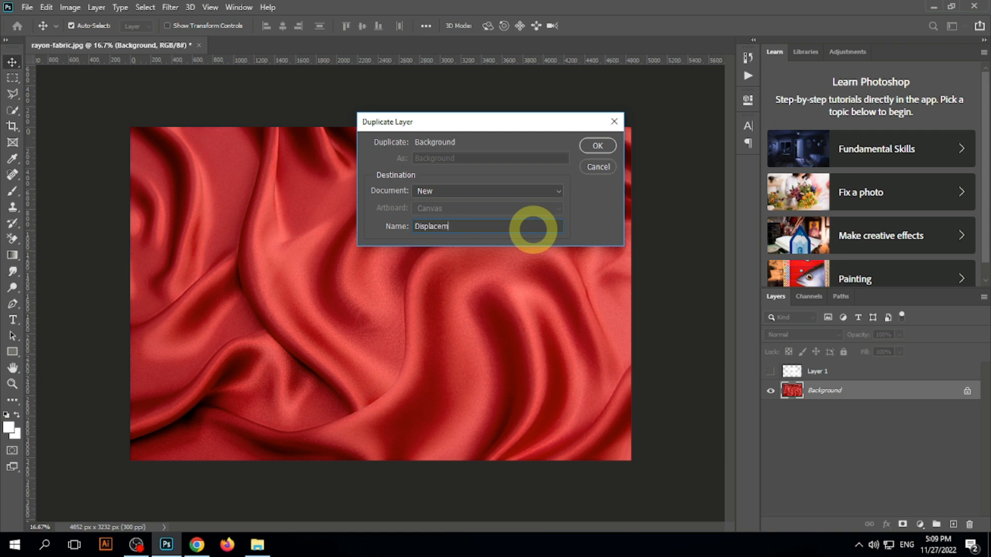
- Duplicate the Background layer into a new document named Displacement and desaturate the fabric image there
click(596, 145)
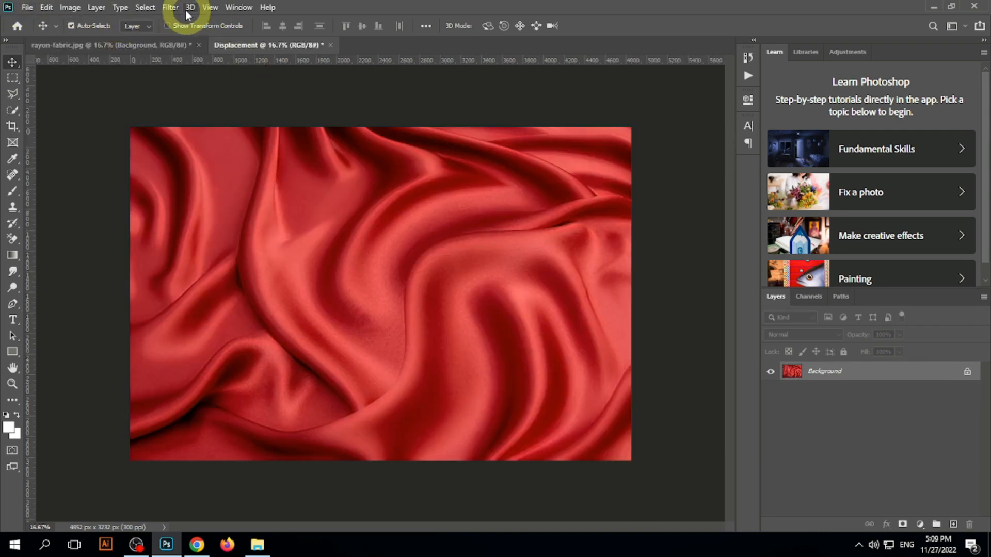
click(171, 8)
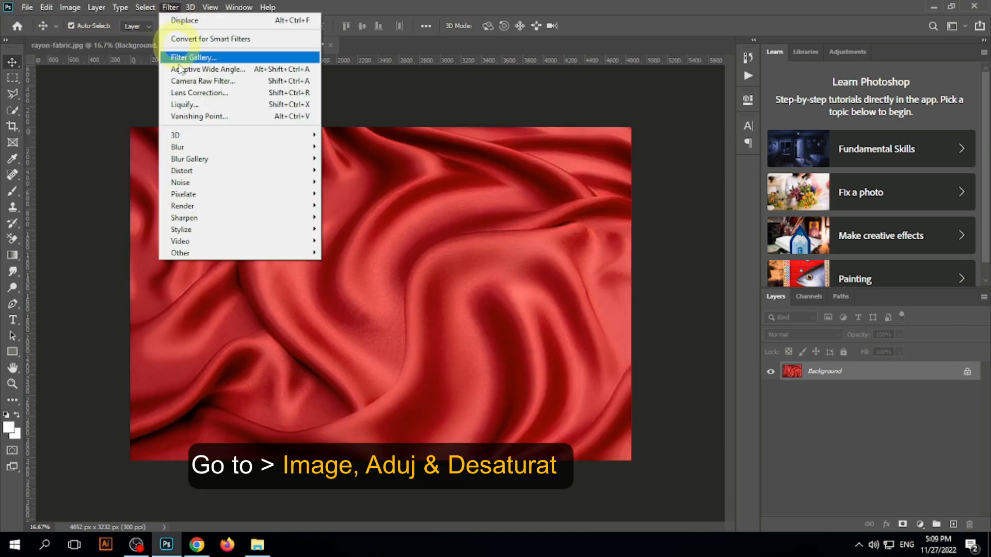
key(Escape)
click(70, 7)
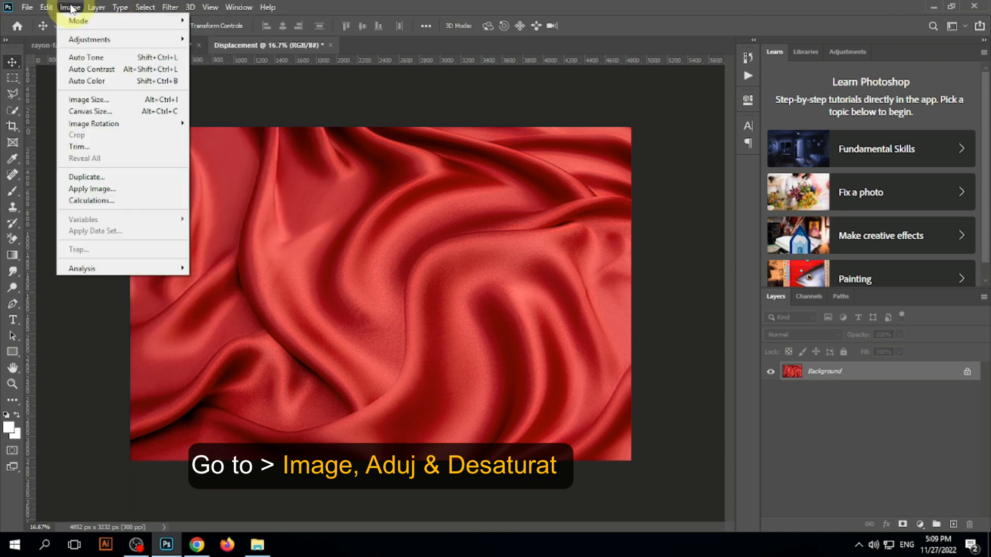
mouse_move(98, 39)
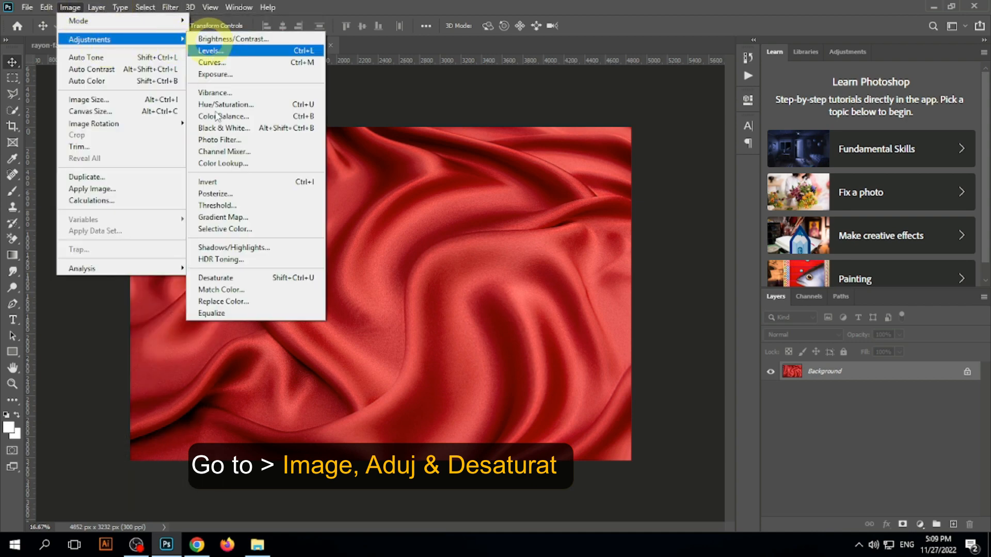
click(253, 278)
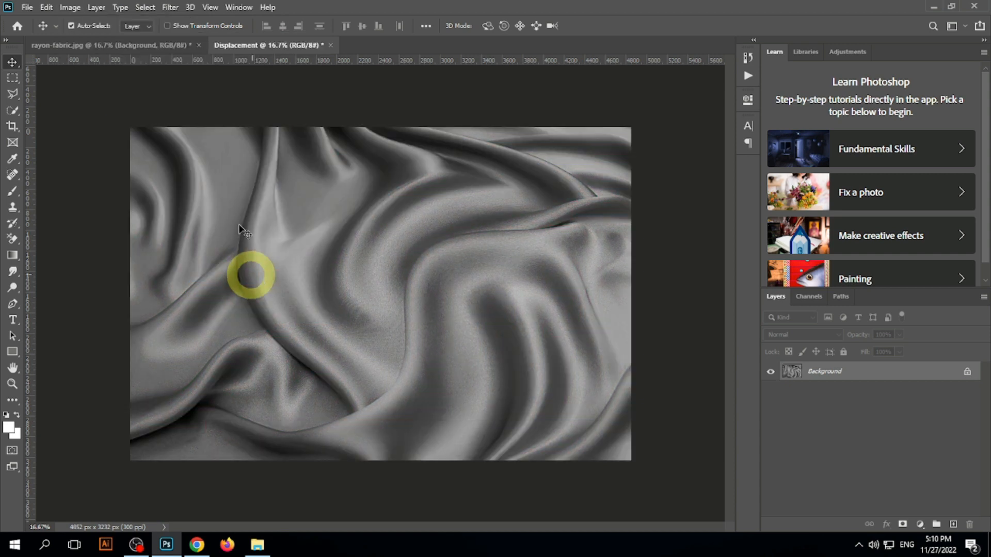
- Apply a Gaussian Blur with a radius of 5.6 pixels to the desaturated fabric image
click(171, 8)
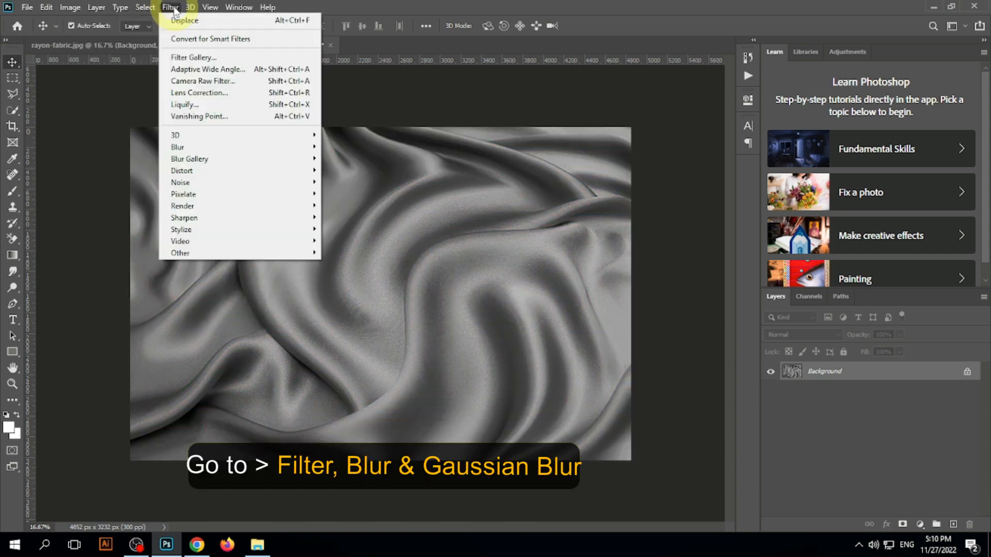
mouse_move(221, 148)
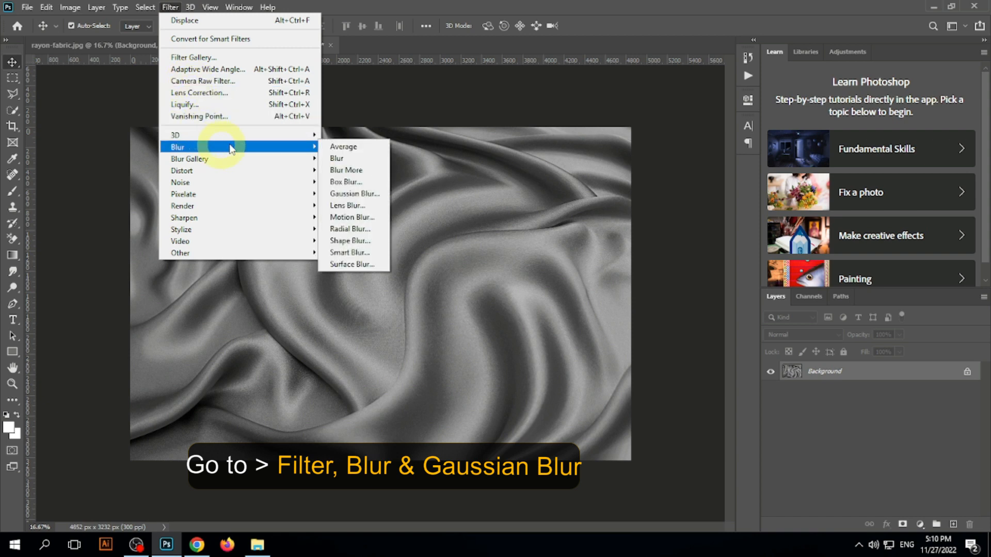
click(338, 193)
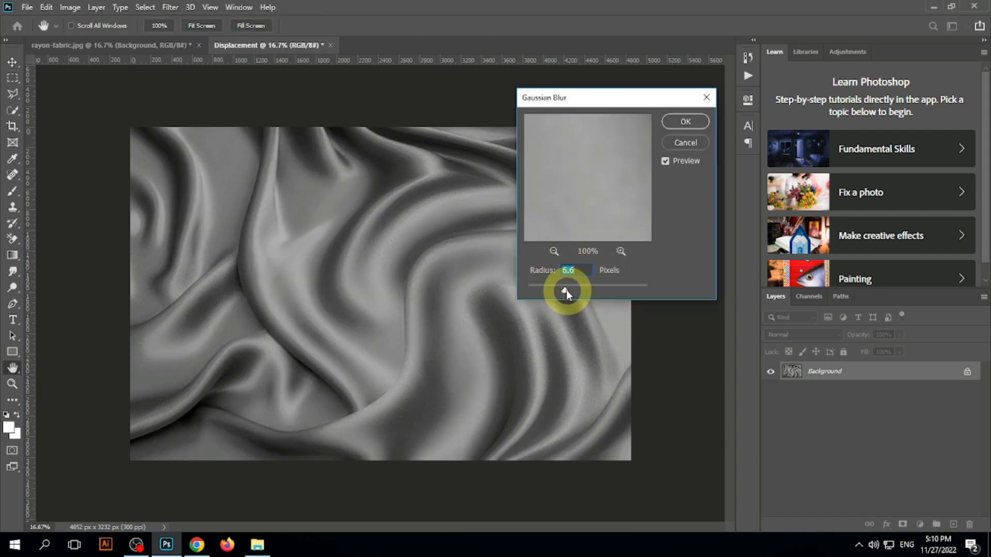
mouse_move(566, 290)
mouse_down()
mouse_move(536, 290)
mouse_move(560, 292)
mouse_up()
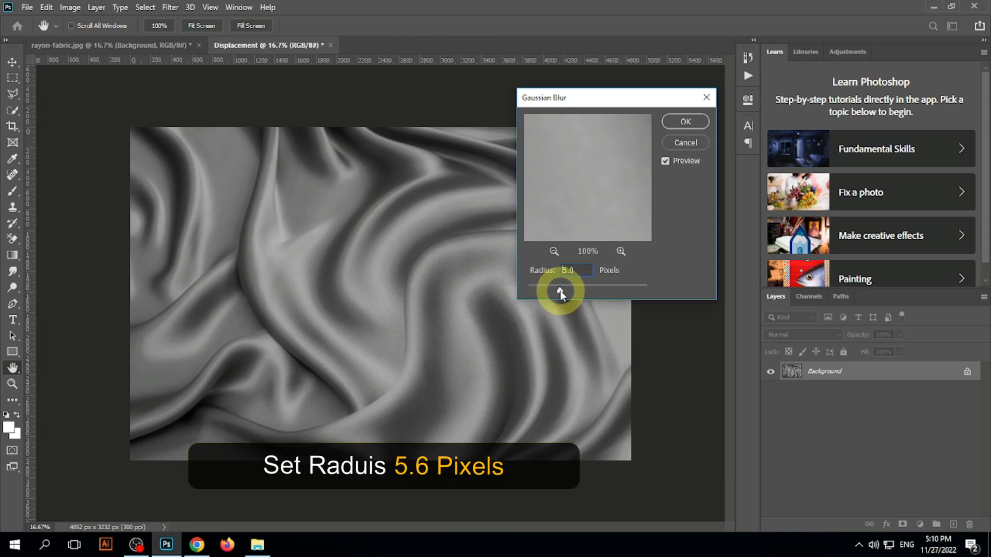
click(553, 251)
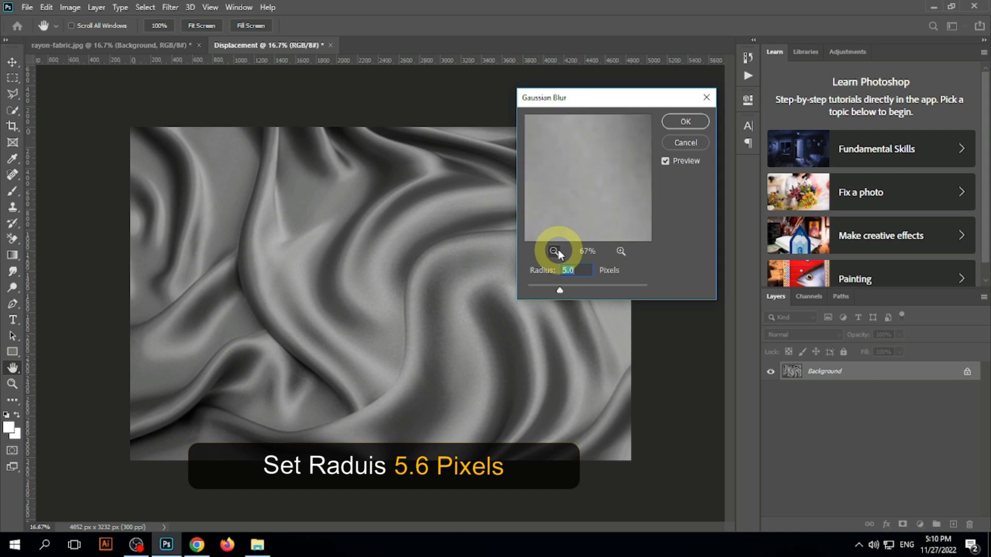
click(598, 174)
drag(599, 173, 580, 195)
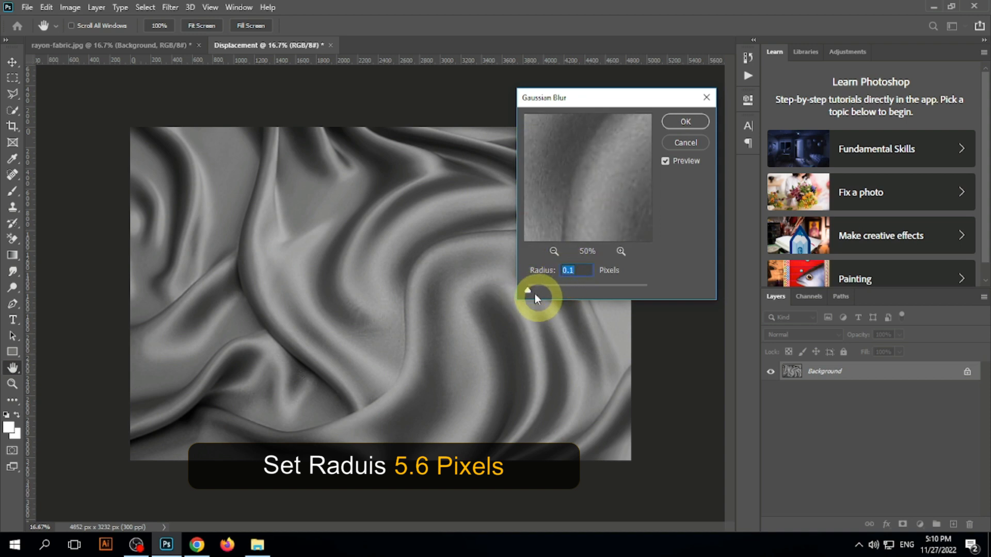
drag(546, 293, 558, 292)
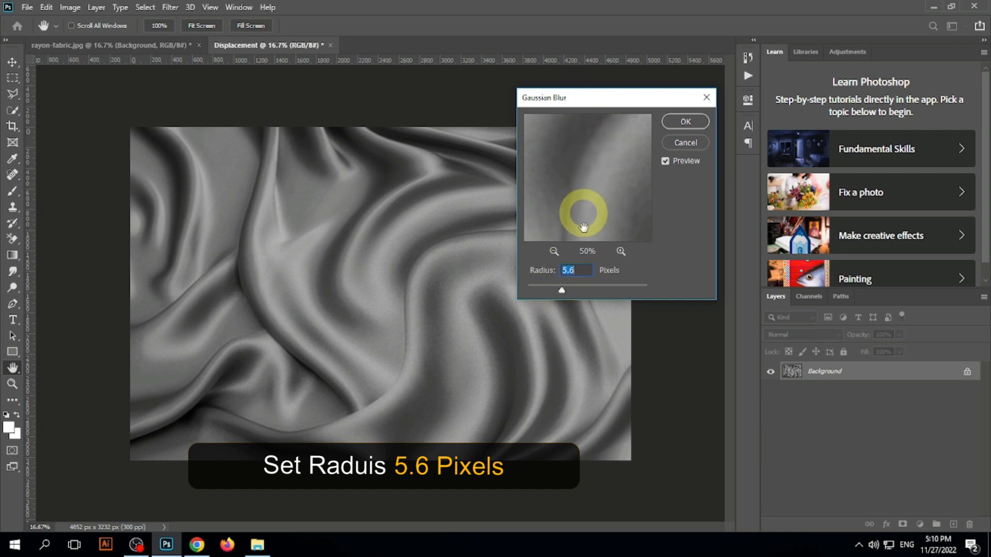
click(685, 124)
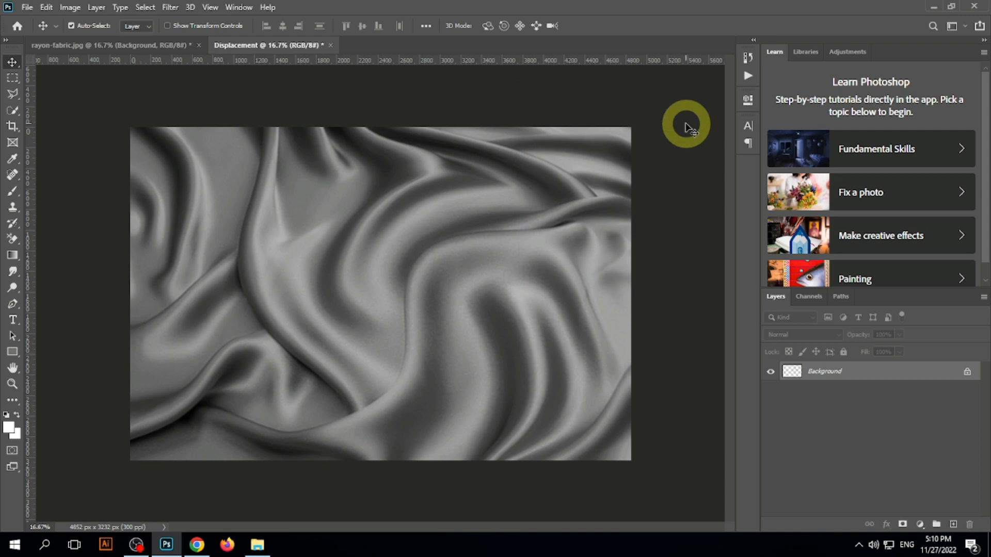
- Save the blurred grayscale document in Photoshop format as Displacement 2 in the Dis folder and close it
click(27, 8)
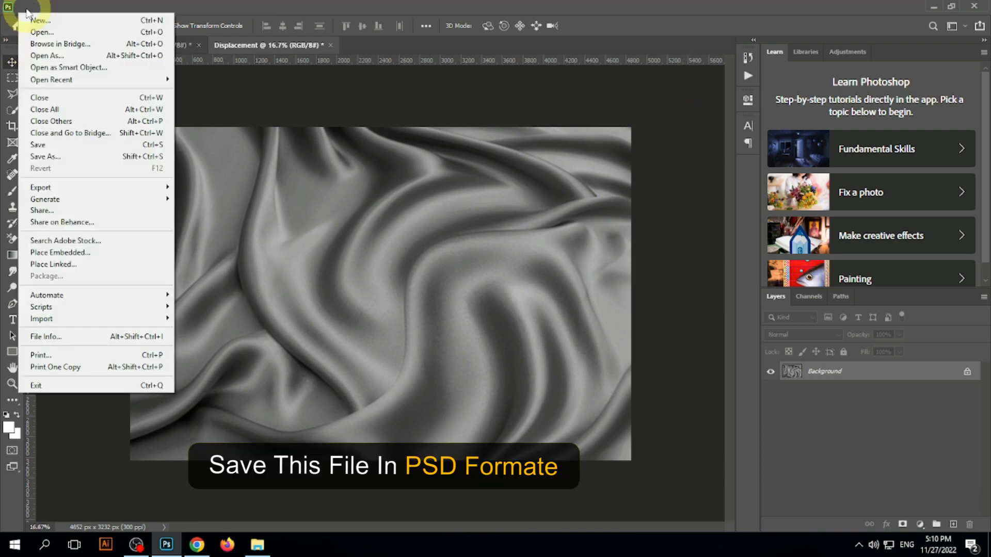
click(61, 145)
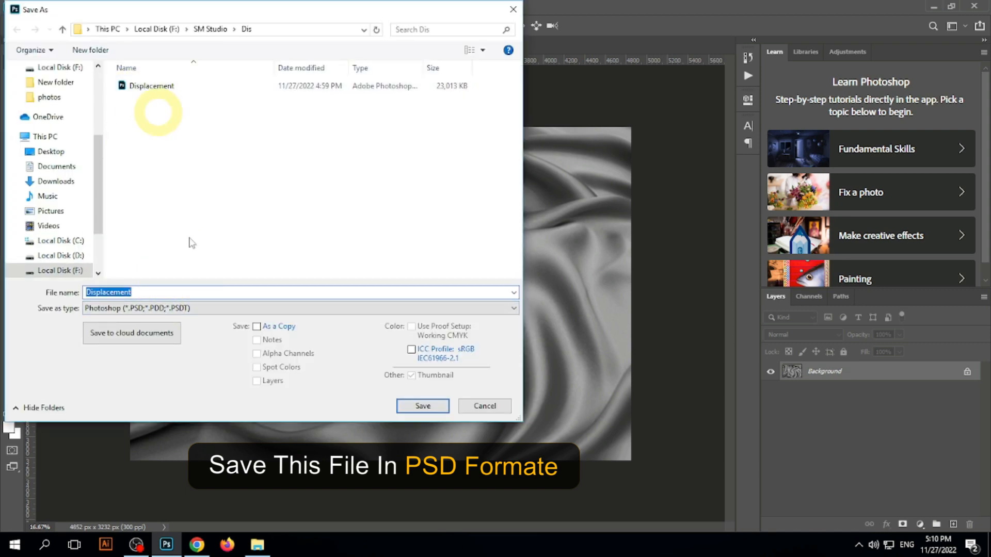
click(170, 294)
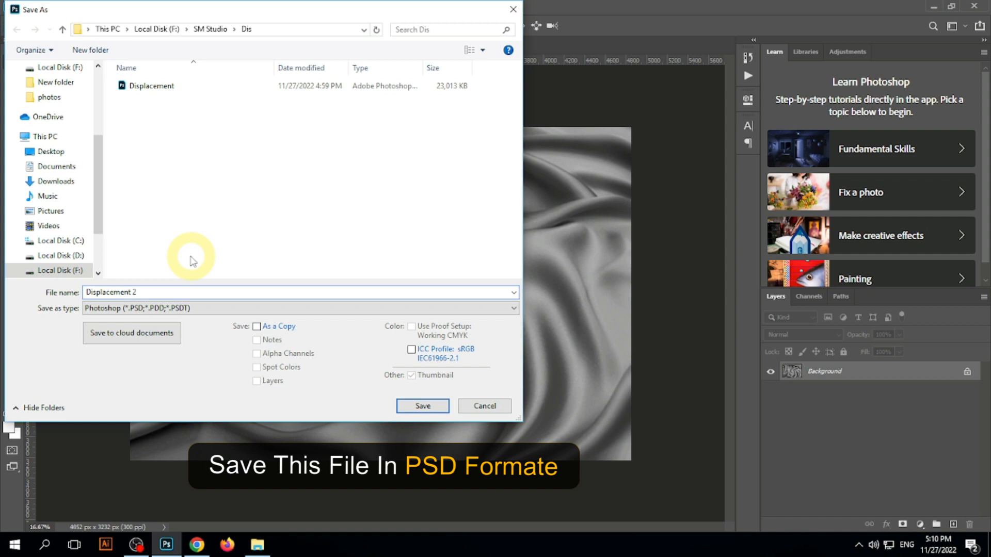
click(413, 409)
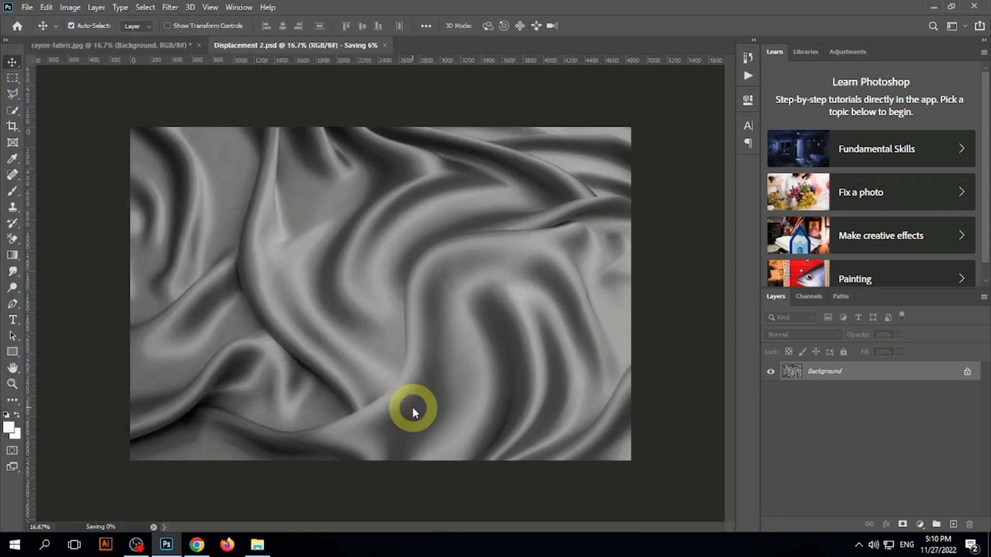
click(346, 45)
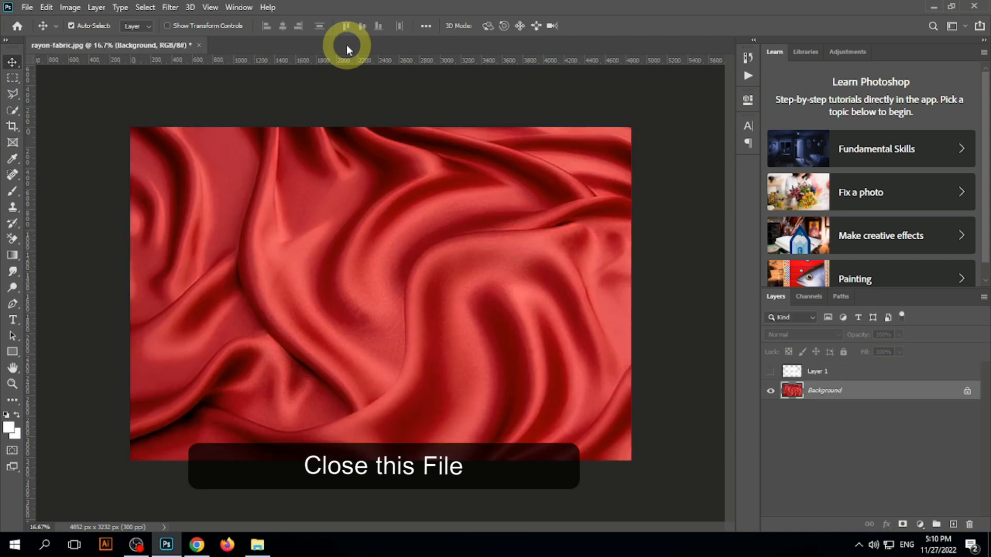
- Make the text layer, Layer 1, visible in rayon-fabric.jpg and convert it to a smart object
click(771, 372)
click(792, 372)
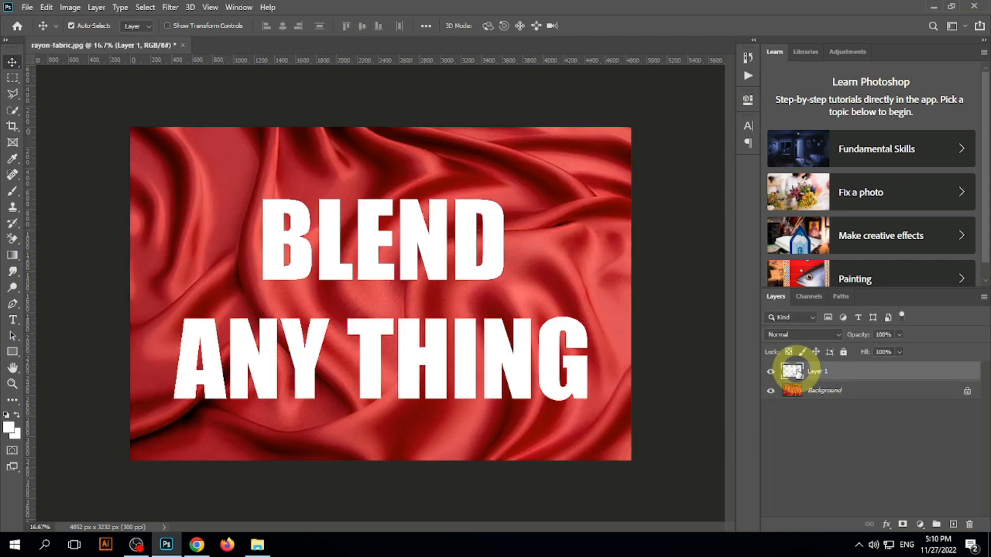
right_click(865, 374)
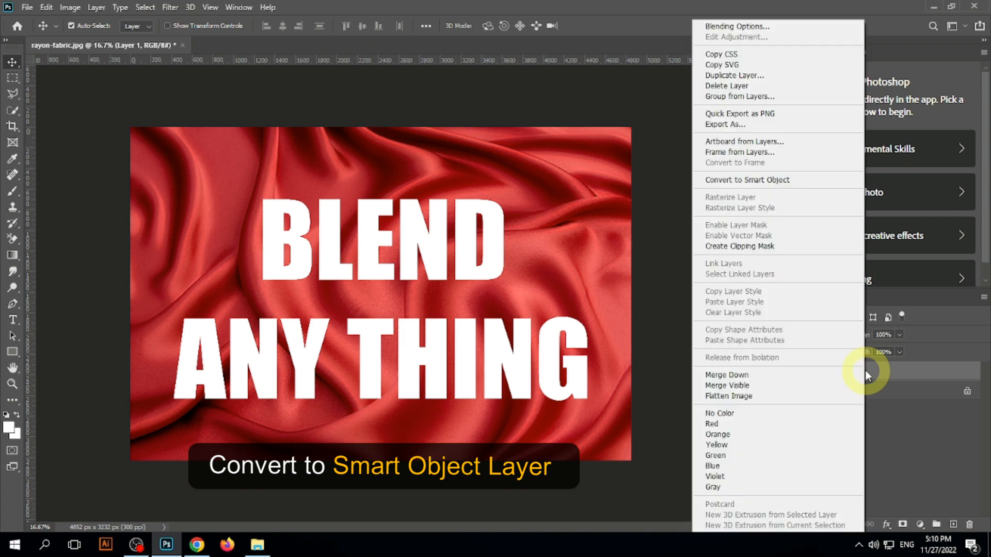
click(776, 180)
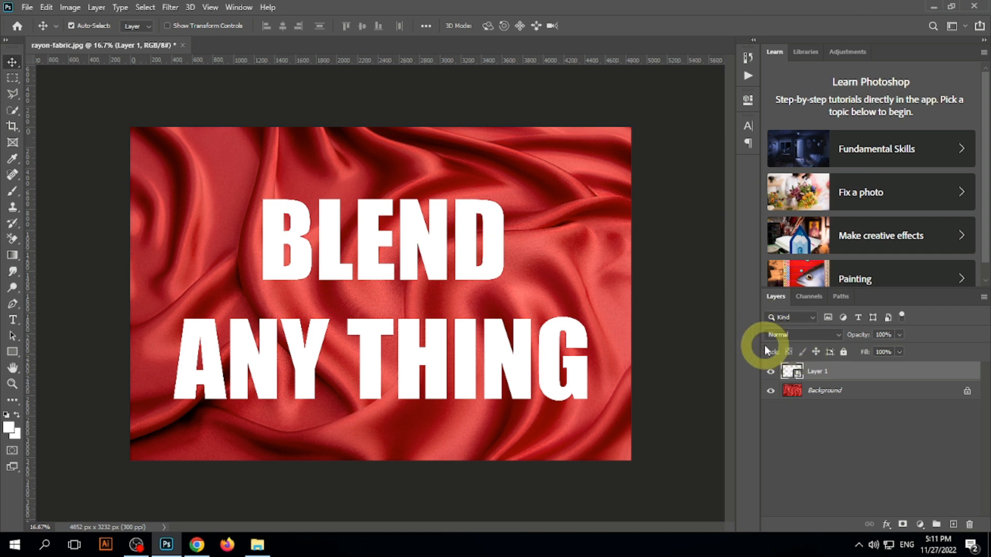
- Apply the Displace filter to Layer 1 with horizontal and vertical scale 20, using Displacement 2 as the displacement map
click(171, 8)
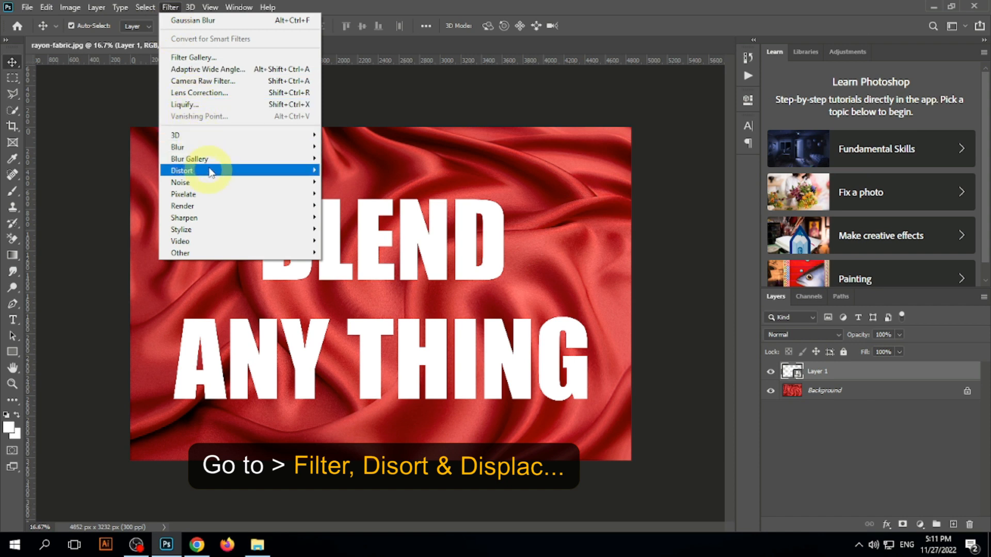
mouse_move(211, 172)
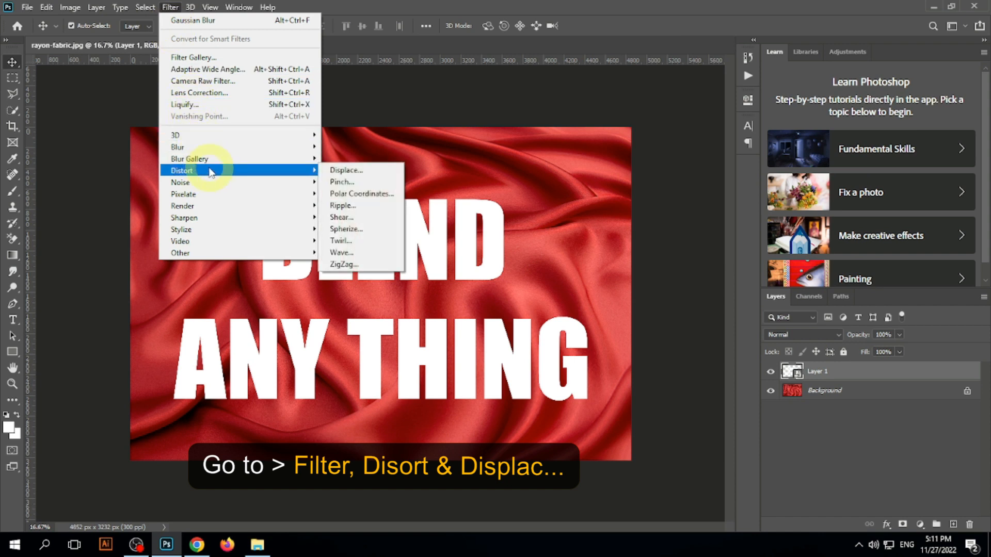
click(337, 172)
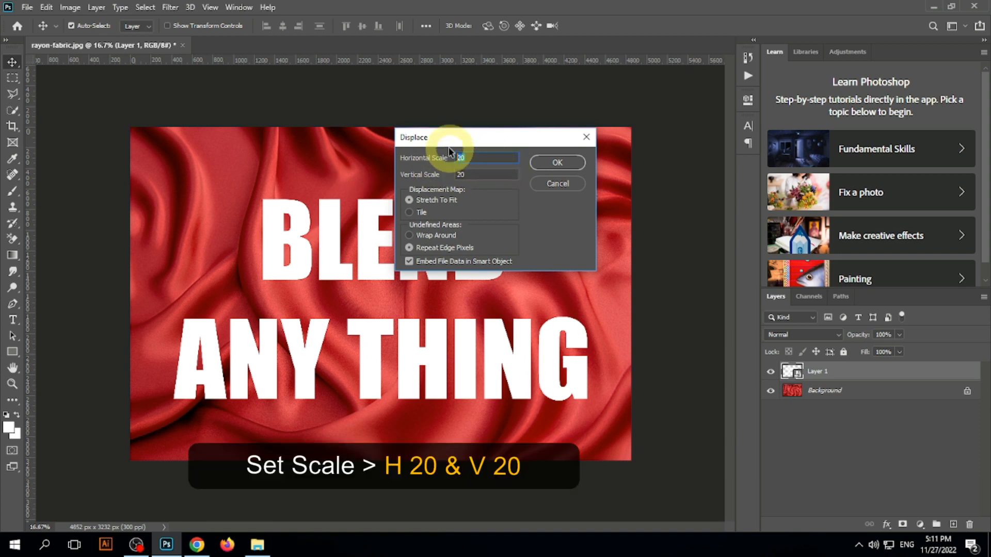
key(Tab)
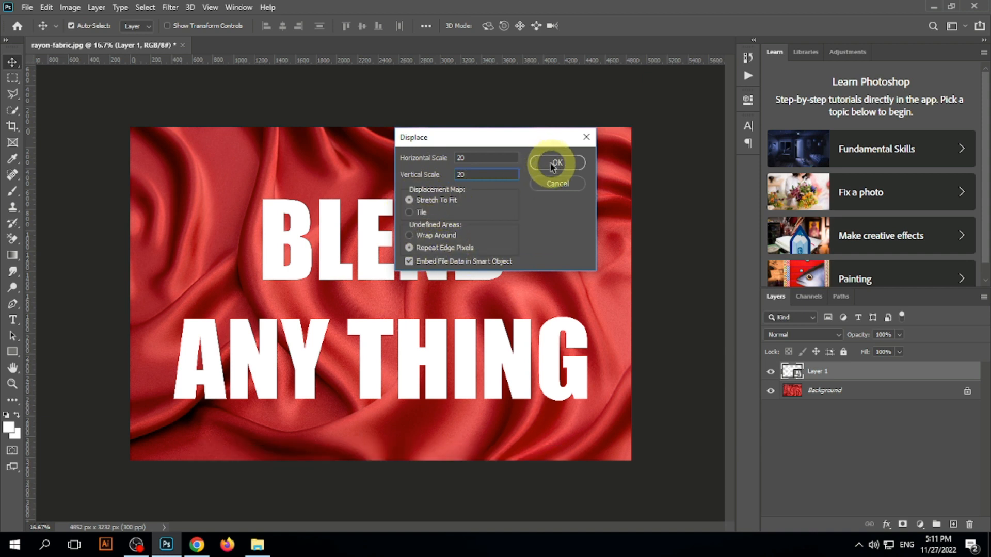
click(551, 164)
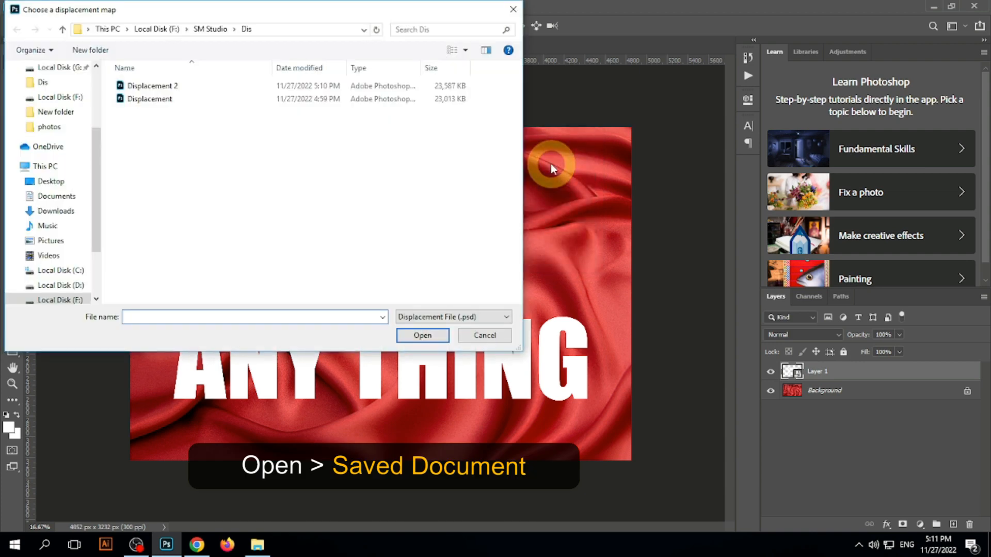
click(145, 85)
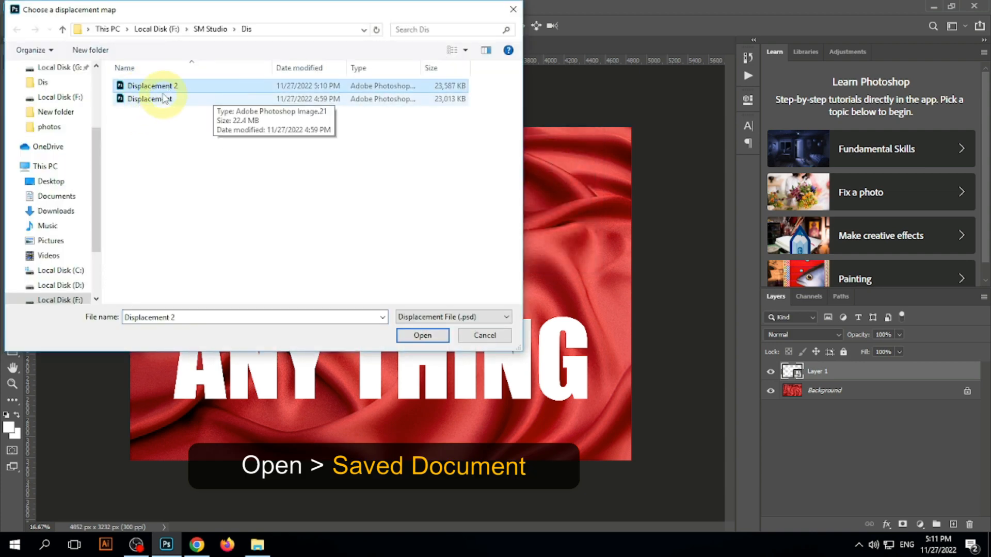
click(420, 335)
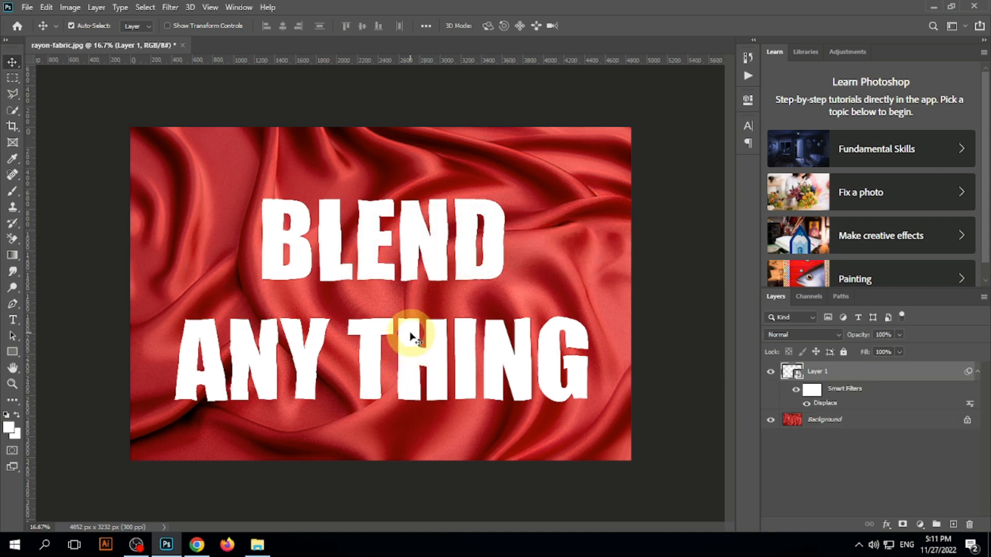
- In Layer 1's blending options, split the Blend If Underlying Layer shadow slider to 0 / 103
right_click(910, 380)
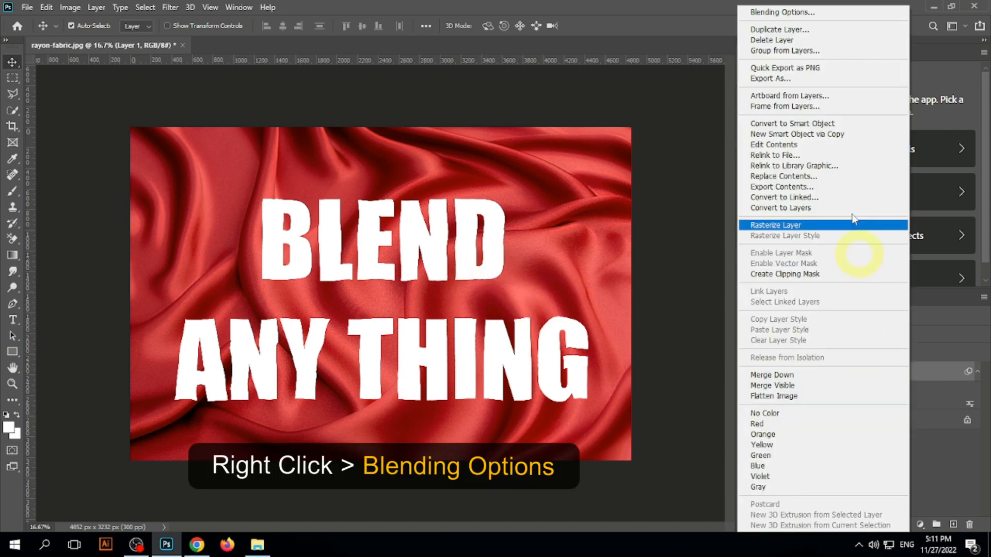
click(801, 14)
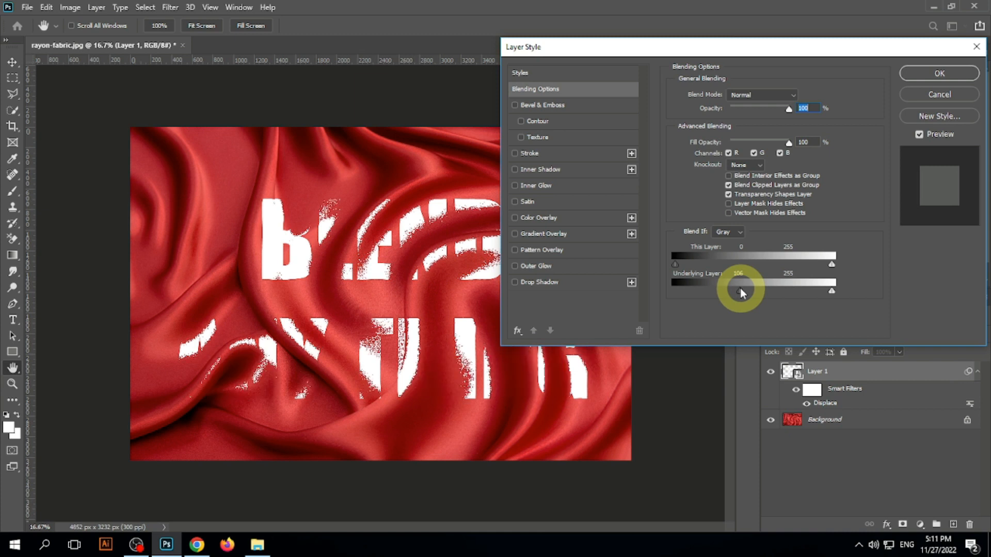
drag(724, 289, 669, 290)
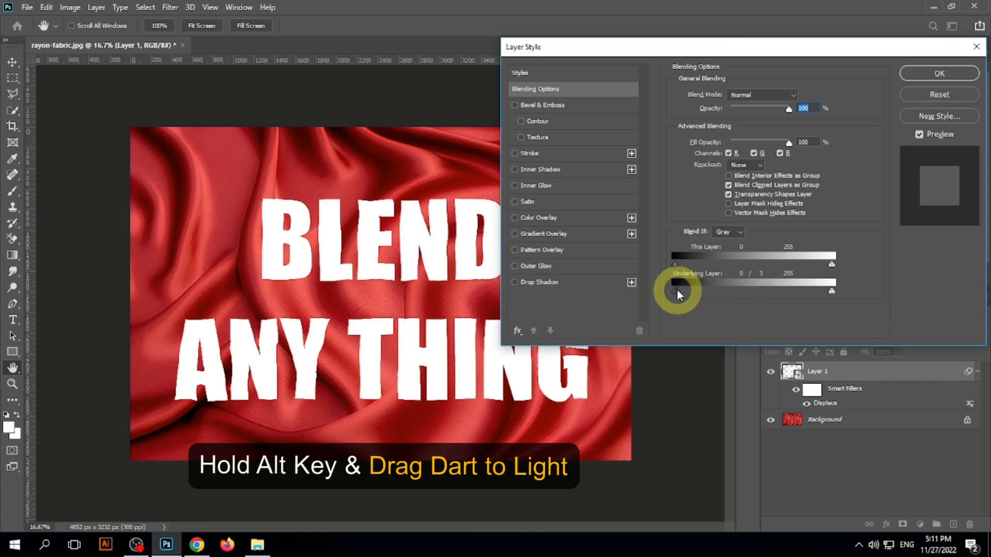
drag(677, 290, 745, 287)
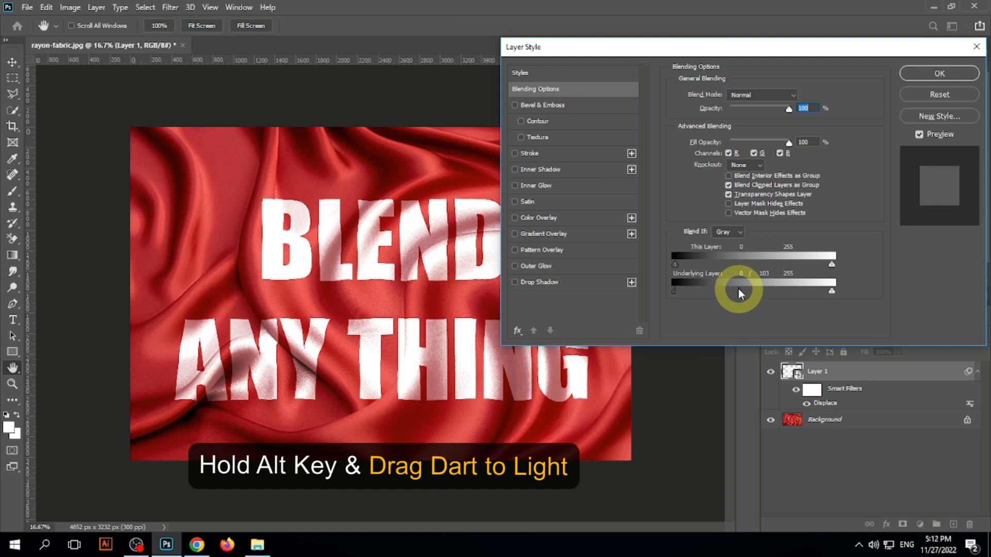
click(637, 316)
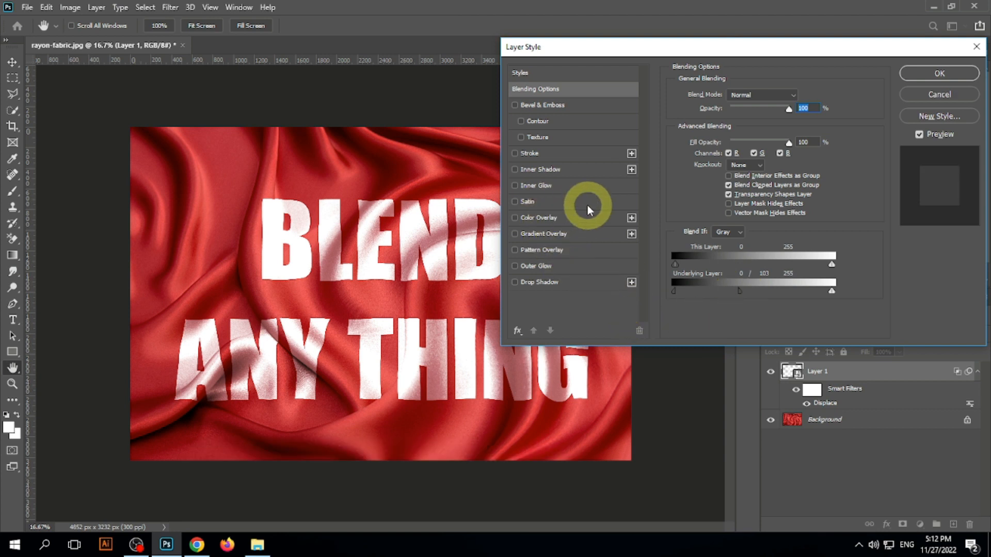
- Add a Color Overlay to Layer 1 in Normal mode at 100% opacity, using a bright yellow of about #ffea02
click(537, 222)
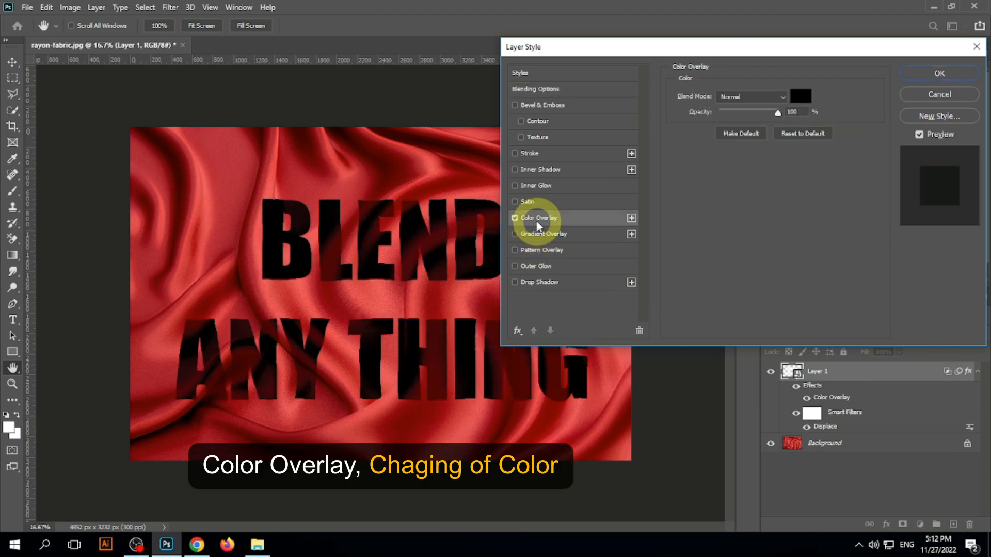
click(795, 95)
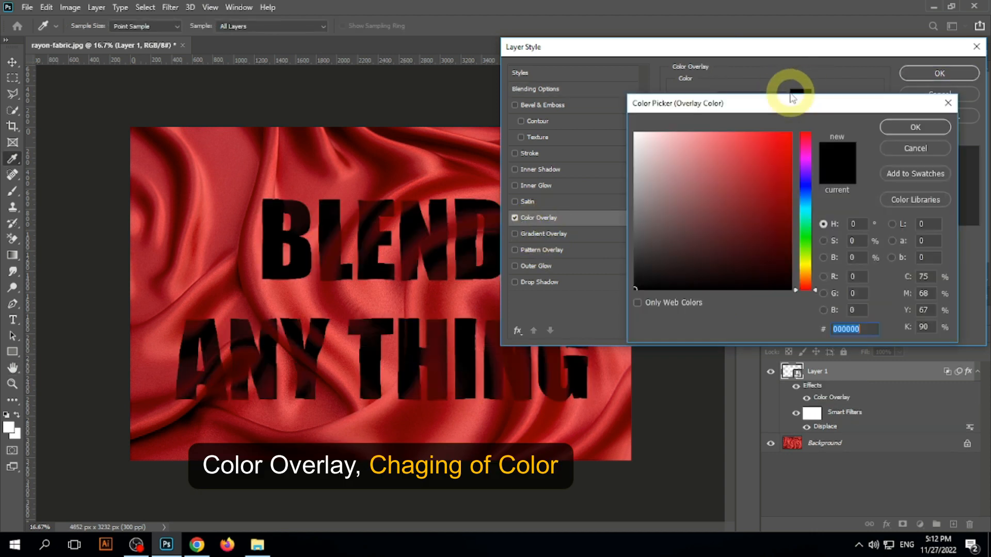
click(805, 263)
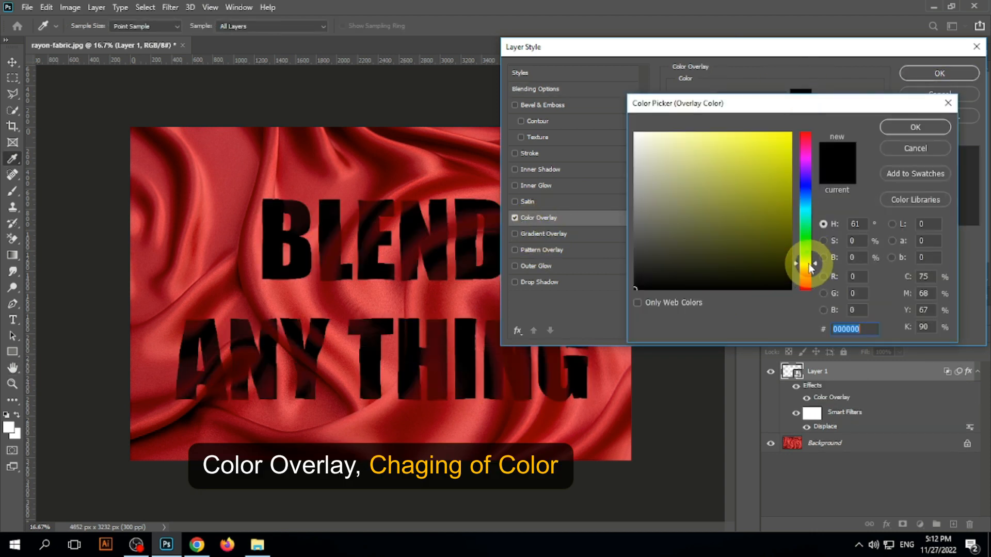
drag(769, 172, 792, 134)
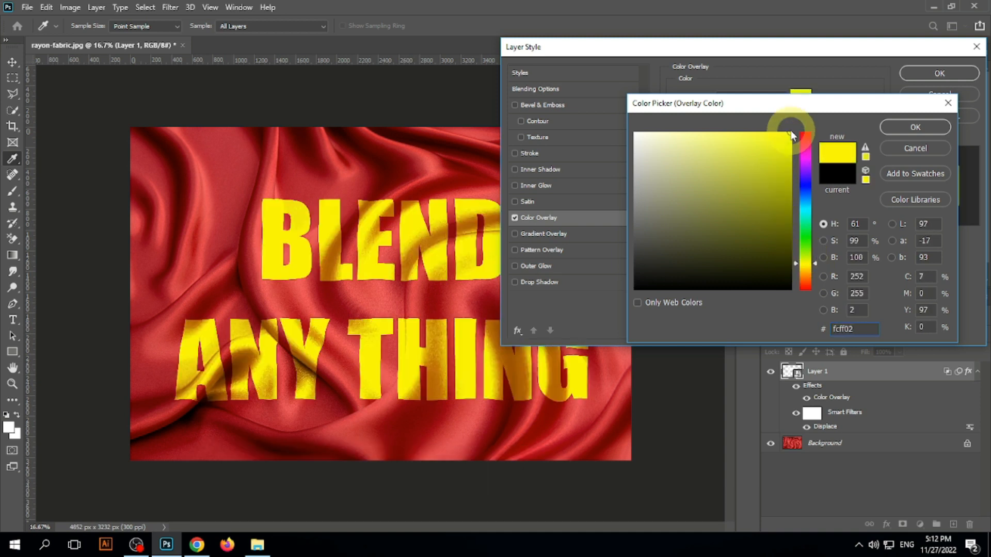
click(816, 265)
drag(816, 269, 818, 271)
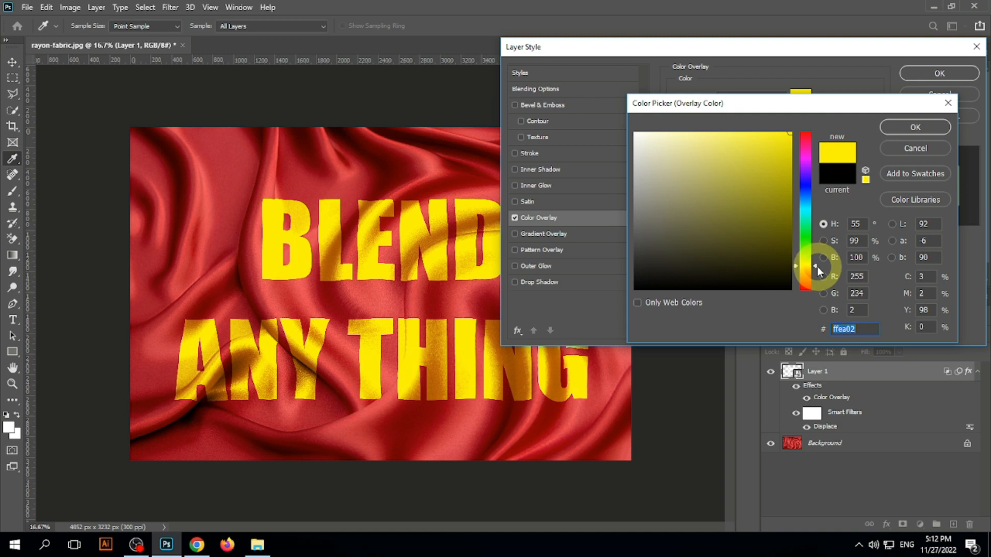
click(916, 129)
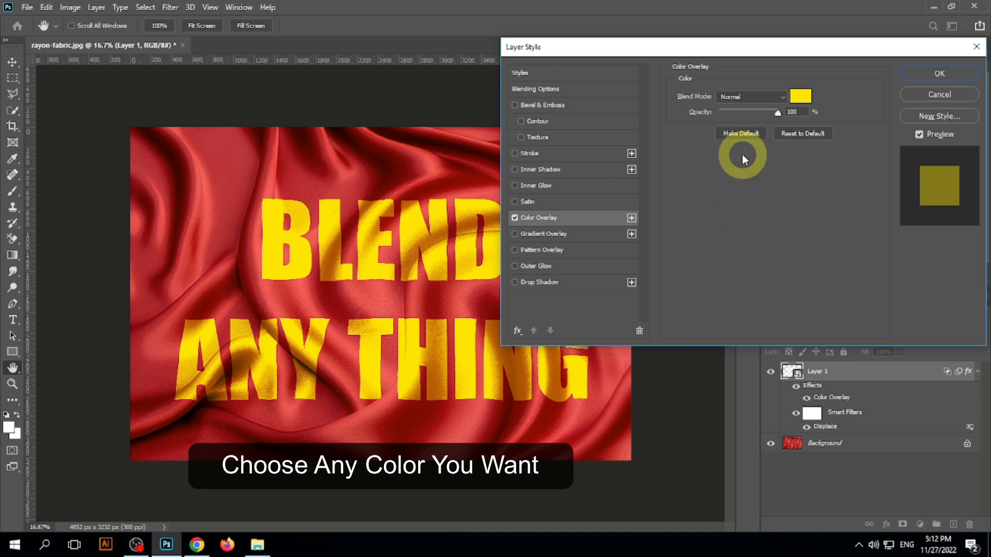
- Set the Blend If Underlying Layer shadow split to 0 / 123 in Layer 1's blending options and apply the layer style
click(541, 90)
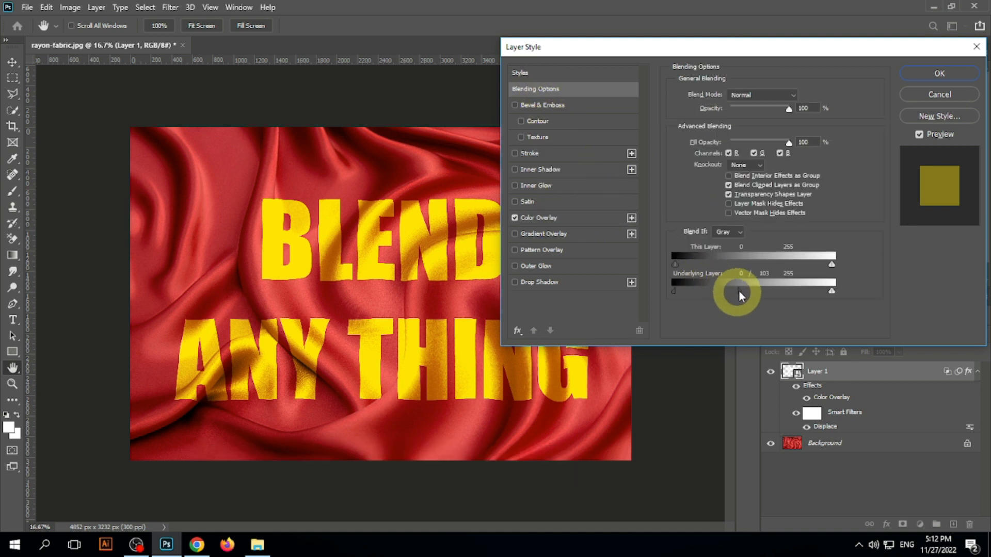
mouse_move(744, 290)
mouse_down()
mouse_move(789, 289)
mouse_move(750, 292)
mouse_up()
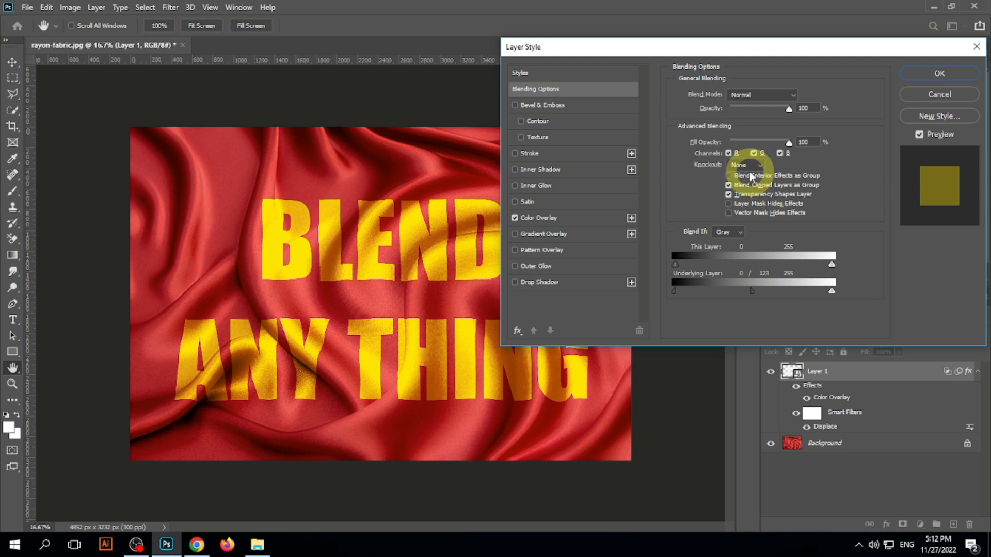
click(932, 78)
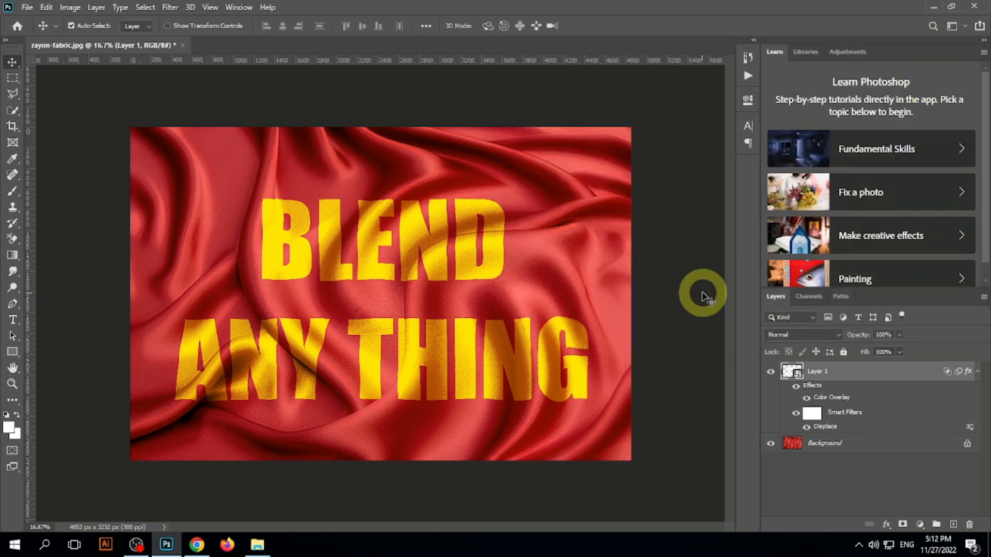